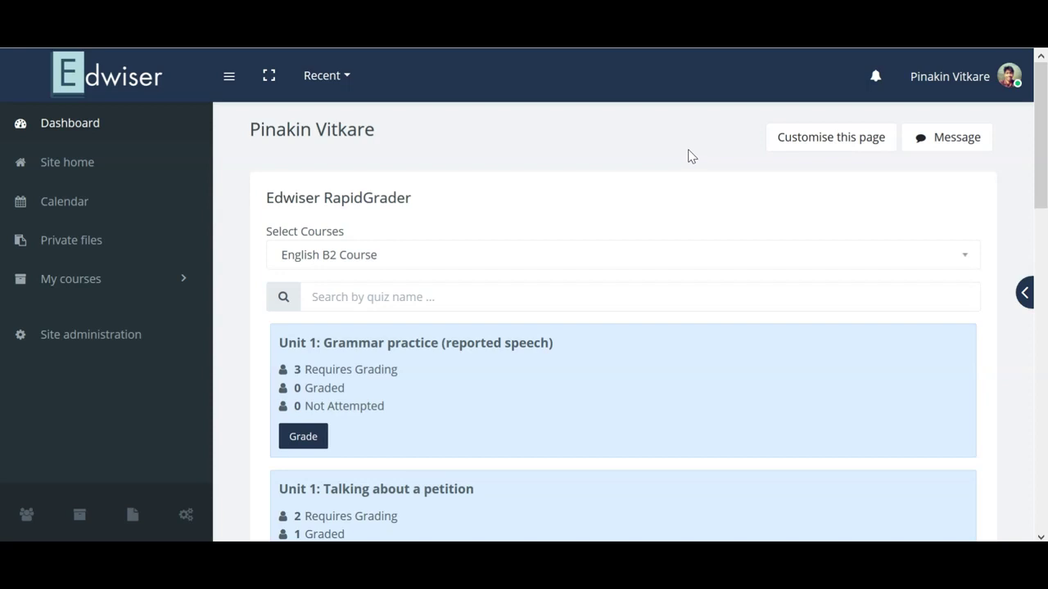
Step: Highlight and inspect the Edwiser RapidGrader heading text on the page
{"action": "scroll", "coordinate": [688, 155], "scroll_direction": "down", "scroll_amount": 1}
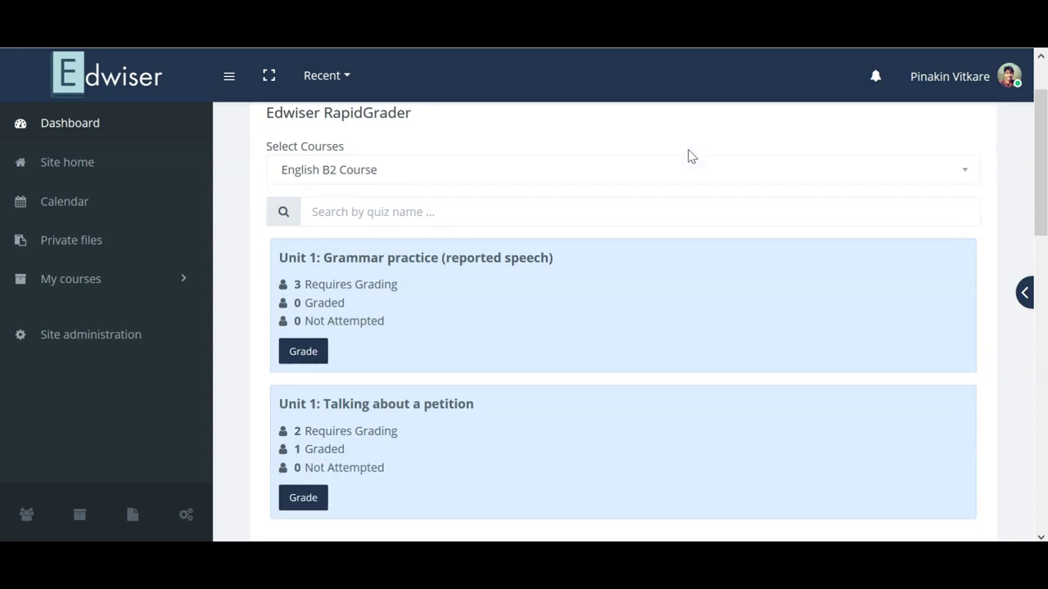
{"action": "scroll", "coordinate": [688, 155], "scroll_direction": "up", "scroll_amount": 1}
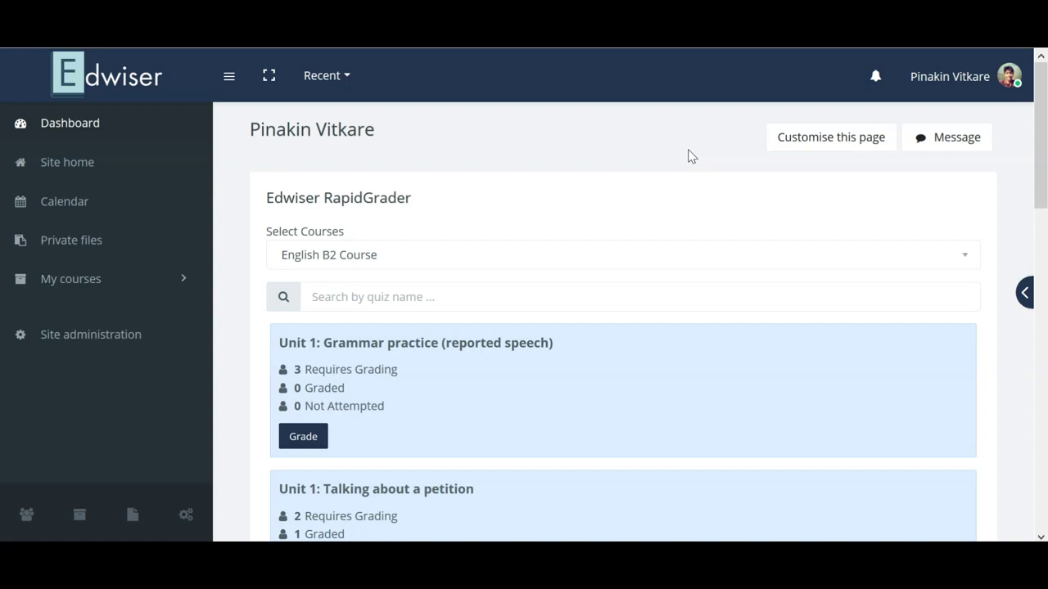
{"action": "left_click_drag", "start_coordinate": [449, 203], "coordinate": [243, 222]}
{"action": "left_click", "coordinate": [425, 202]}
{"action": "left_click", "coordinate": [428, 199]}
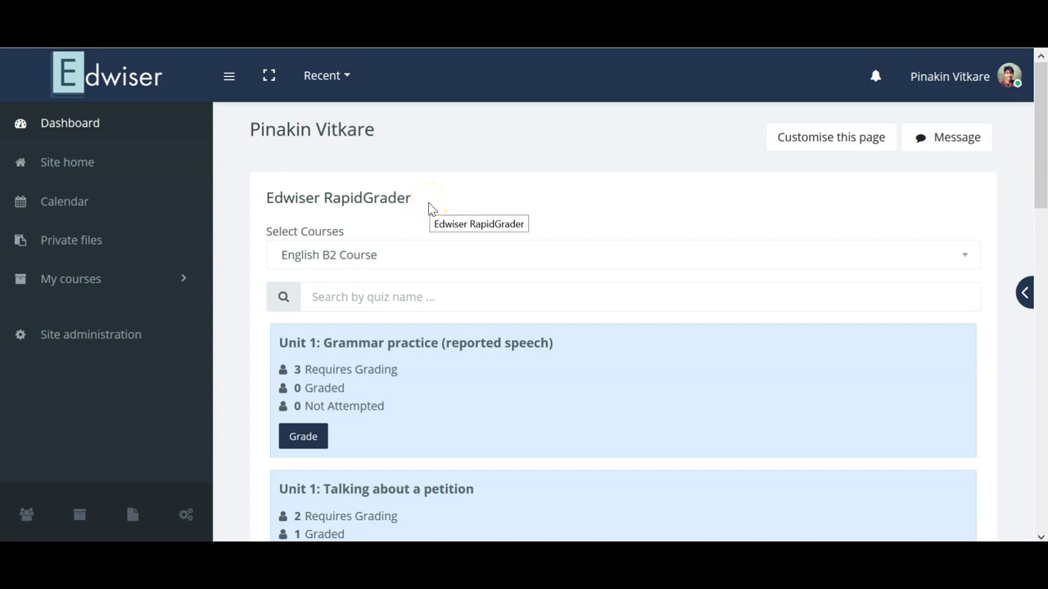
{"action": "left_click", "coordinate": [428, 202]}
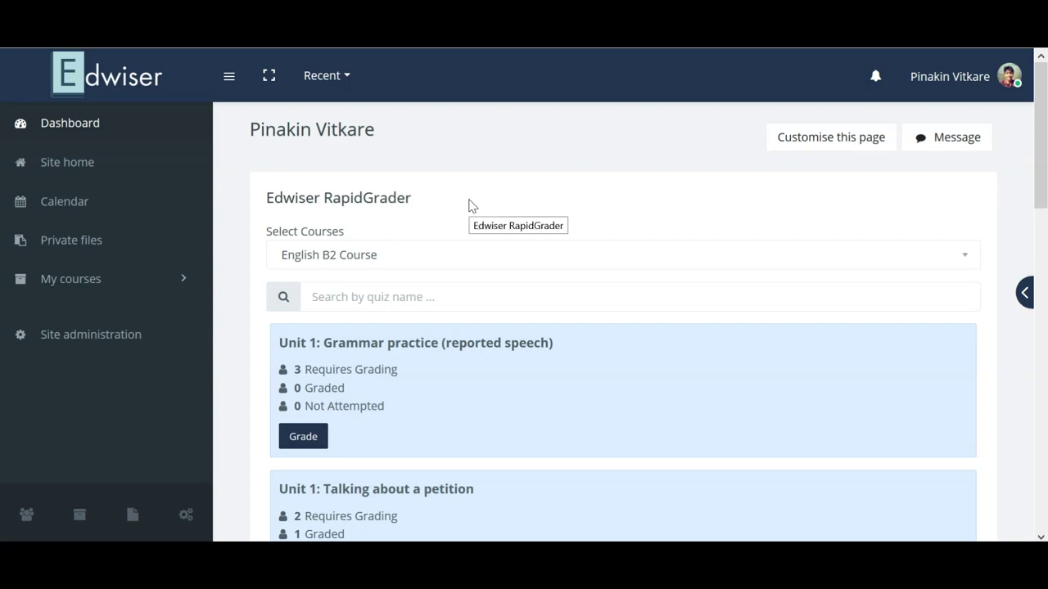
{"action": "left_click", "coordinate": [631, 205]}
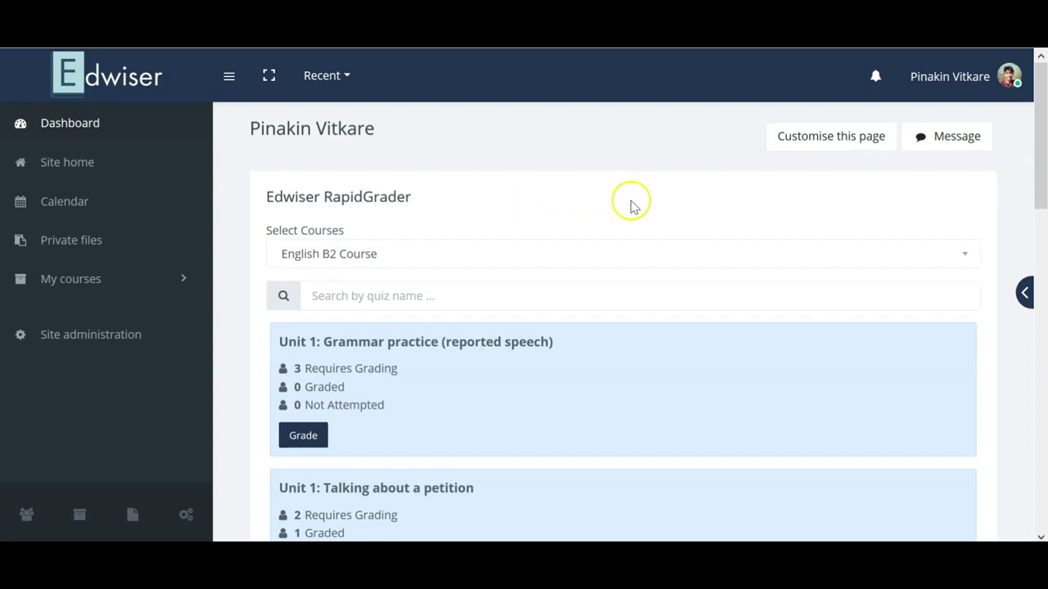
{"action": "scroll", "coordinate": [630, 203], "scroll_direction": "down", "scroll_amount": 1}
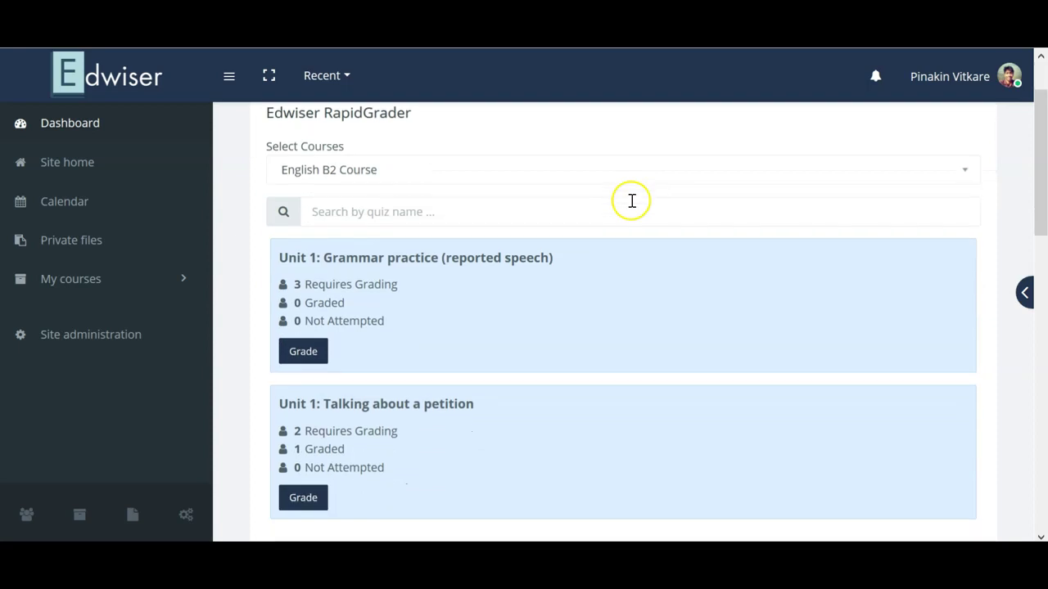
Step: Switch the course to Python for Beginners 1 and start grading the Introduction and Printing Review Quiz
{"action": "left_click", "coordinate": [598, 178]}
{"action": "left_click", "coordinate": [598, 193]}
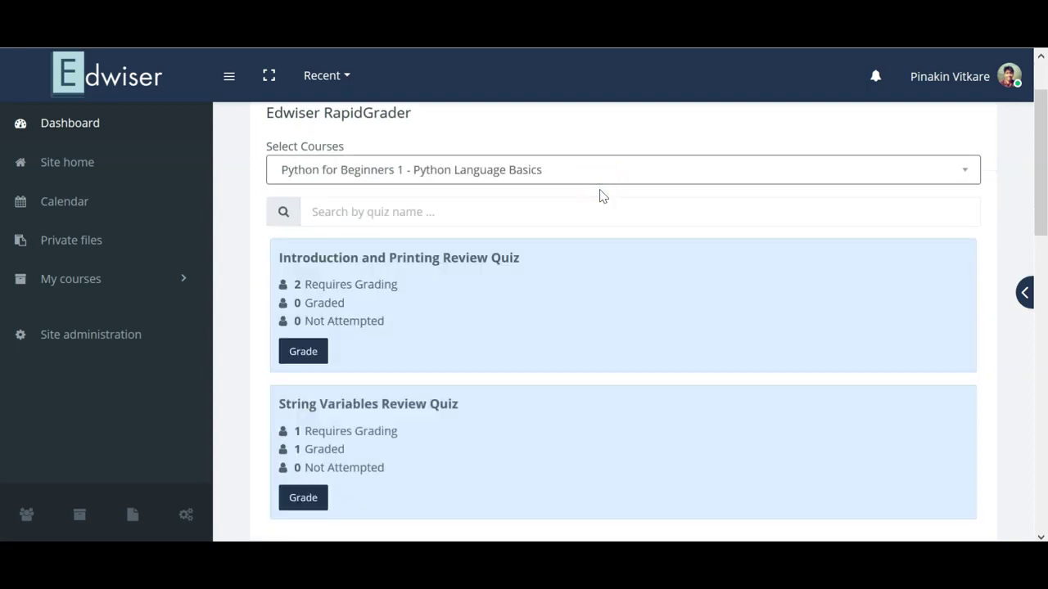
{"action": "left_click", "coordinate": [576, 284]}
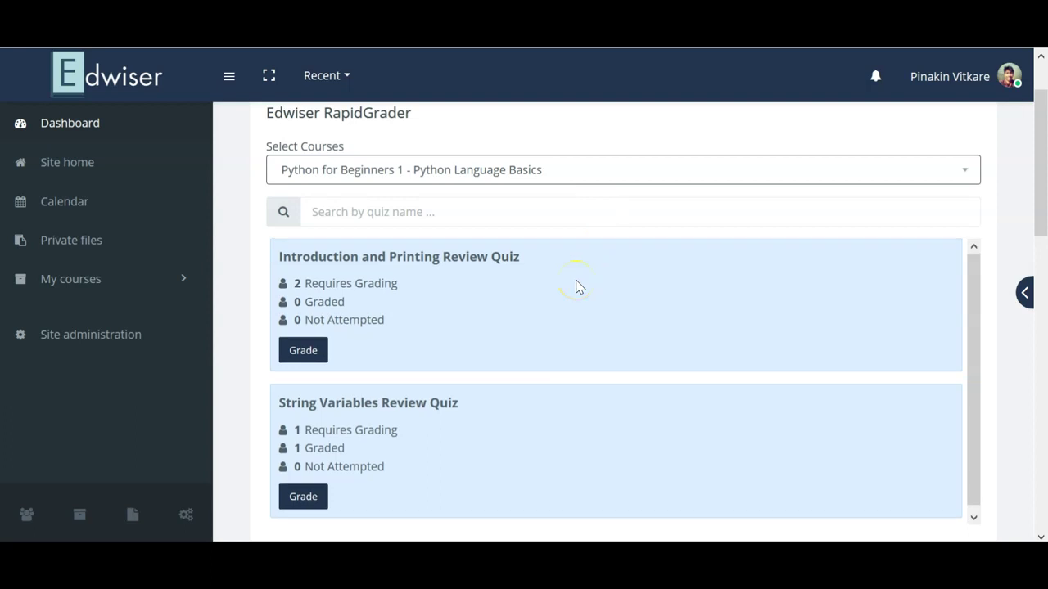
{"action": "scroll", "coordinate": [576, 286], "scroll_direction": "down", "scroll_amount": 1}
{"action": "scroll", "coordinate": [574, 287], "scroll_direction": "up", "scroll_amount": 1}
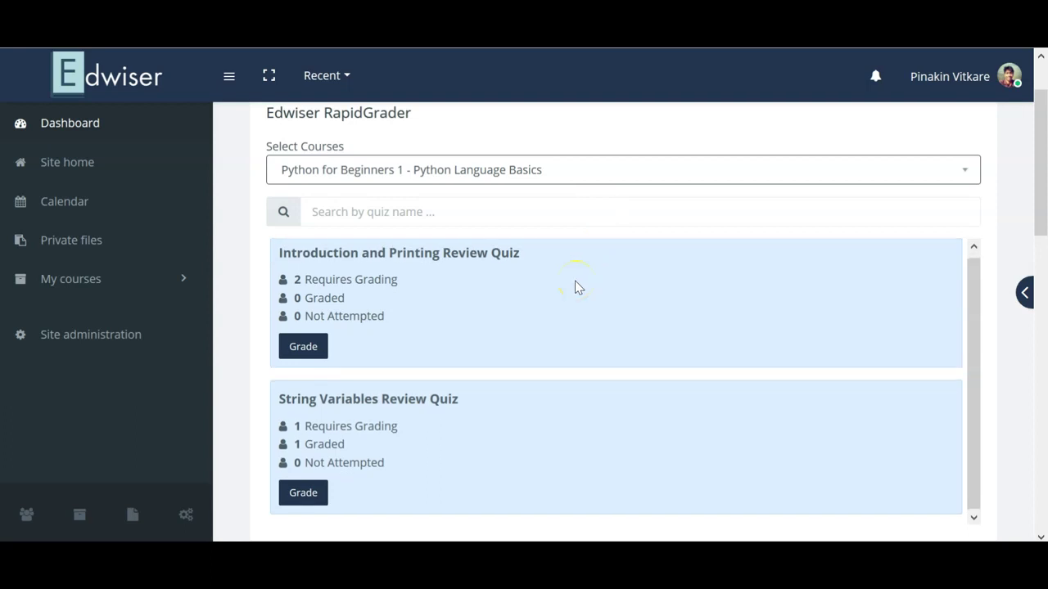
{"action": "left_click", "coordinate": [319, 351]}
Step: Open the Q7 answer from the second user's card in the grader list
{"action": "left_click", "coordinate": [724, 296]}
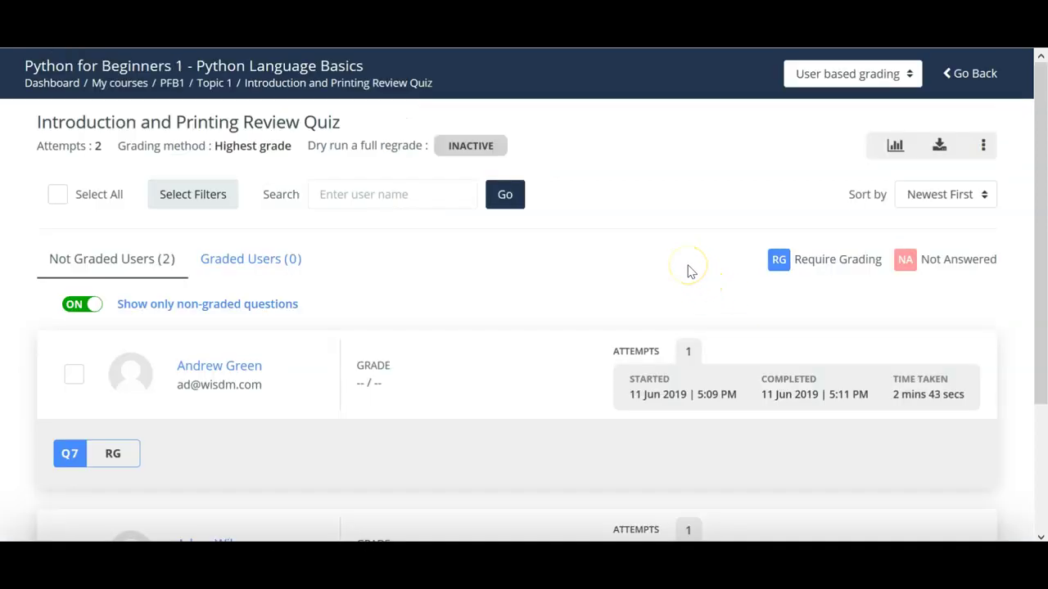
{"action": "scroll", "coordinate": [688, 270], "scroll_direction": "down", "scroll_amount": 2}
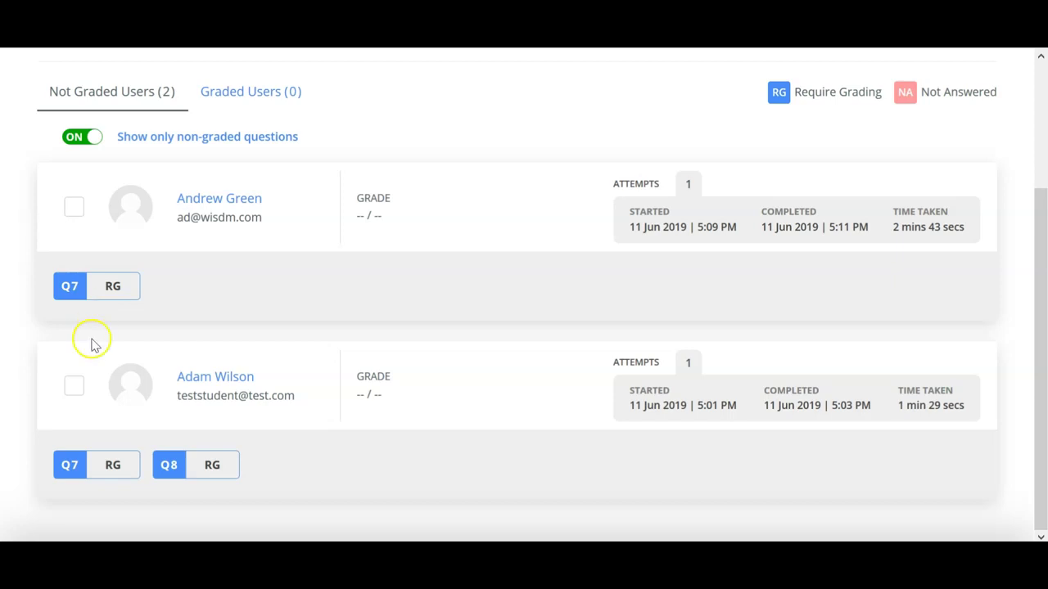
{"action": "left_click", "coordinate": [113, 465]}
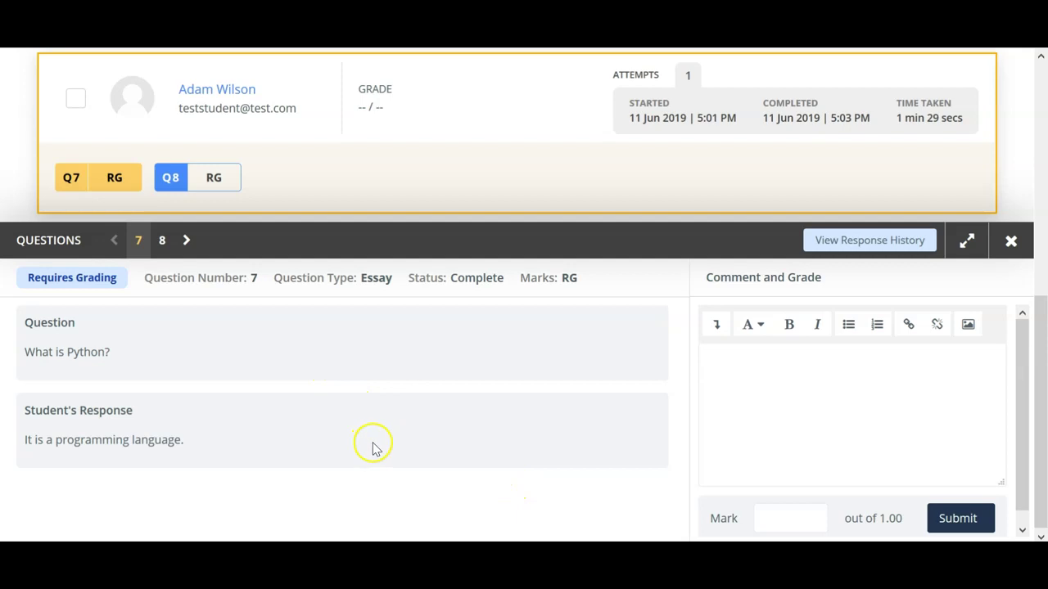
Step: Give the Q7 'What is Python?' answer a mark of 1 out of 1.00
{"action": "left_click", "coordinate": [777, 522]}
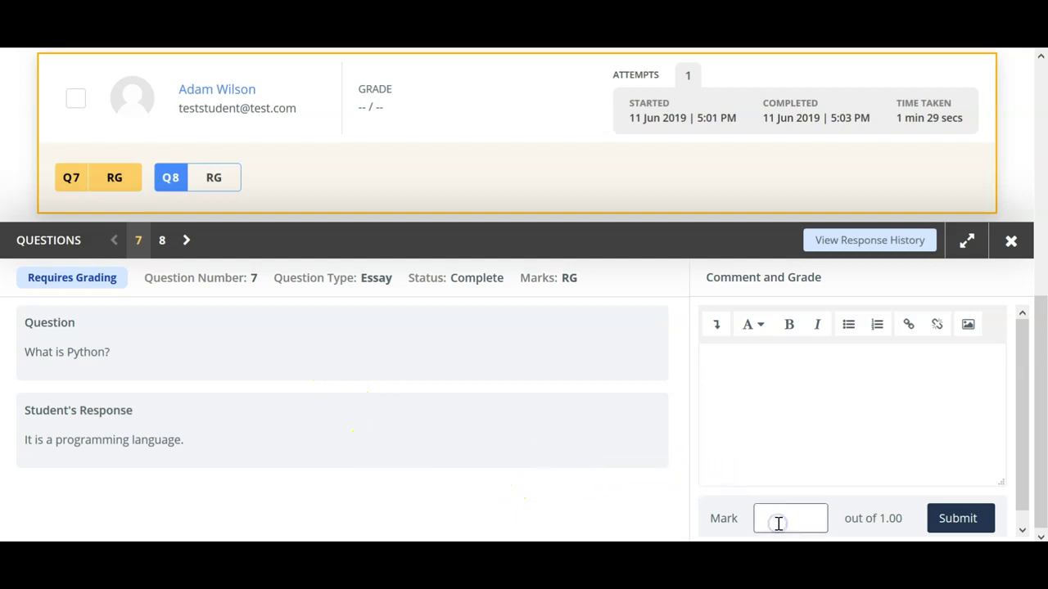
{"action": "type", "text": "1"}
{"action": "left_click", "coordinate": [805, 423]}
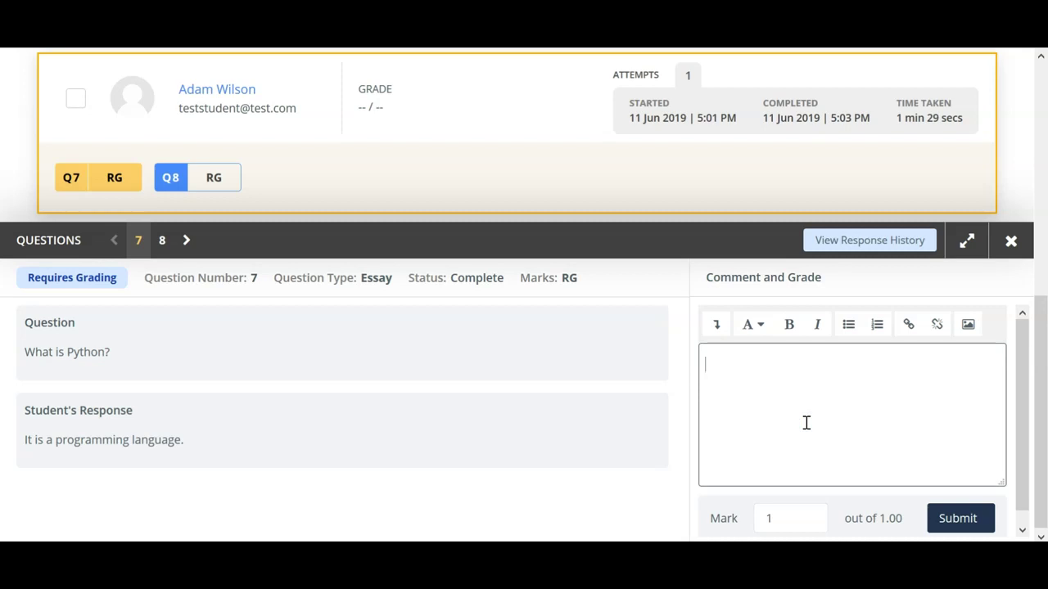
{"action": "left_click", "coordinate": [956, 519]}
{"action": "left_click", "coordinate": [968, 458]}
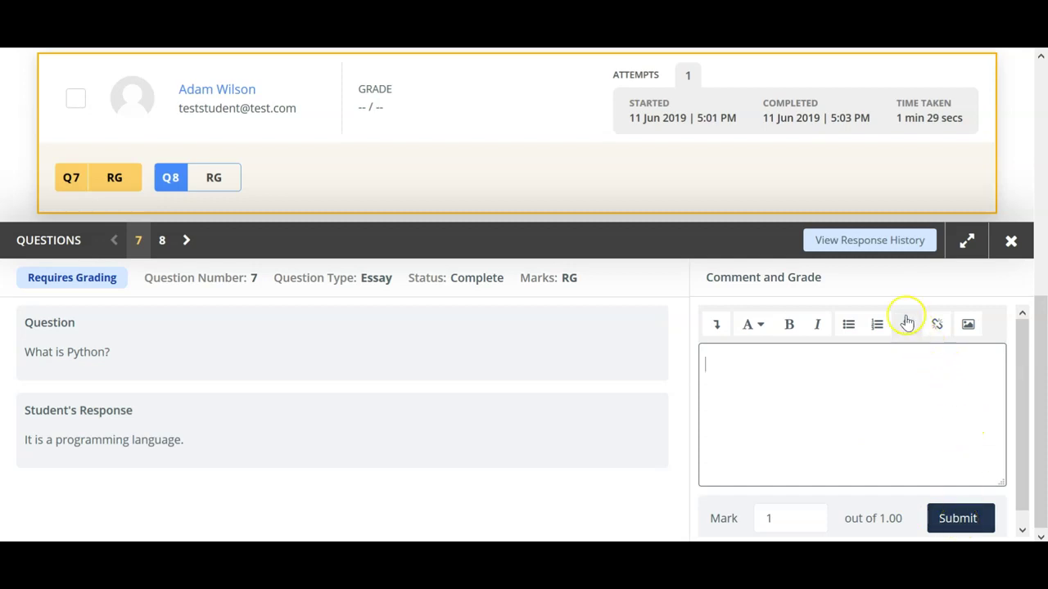
{"action": "left_click", "coordinate": [875, 251]}
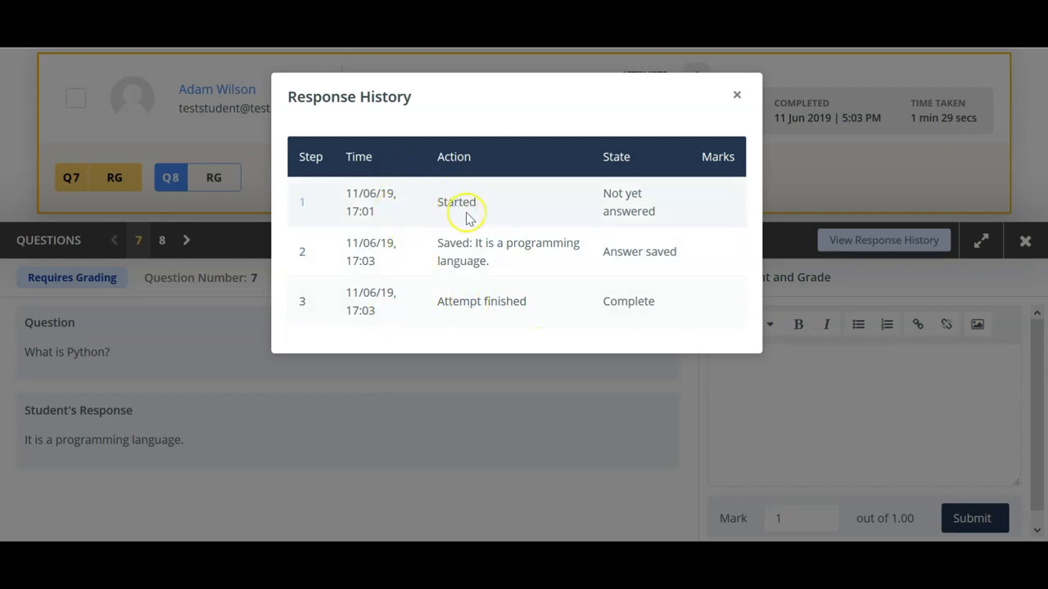
{"action": "left_click", "coordinate": [736, 96]}
{"action": "left_click", "coordinate": [800, 422]}
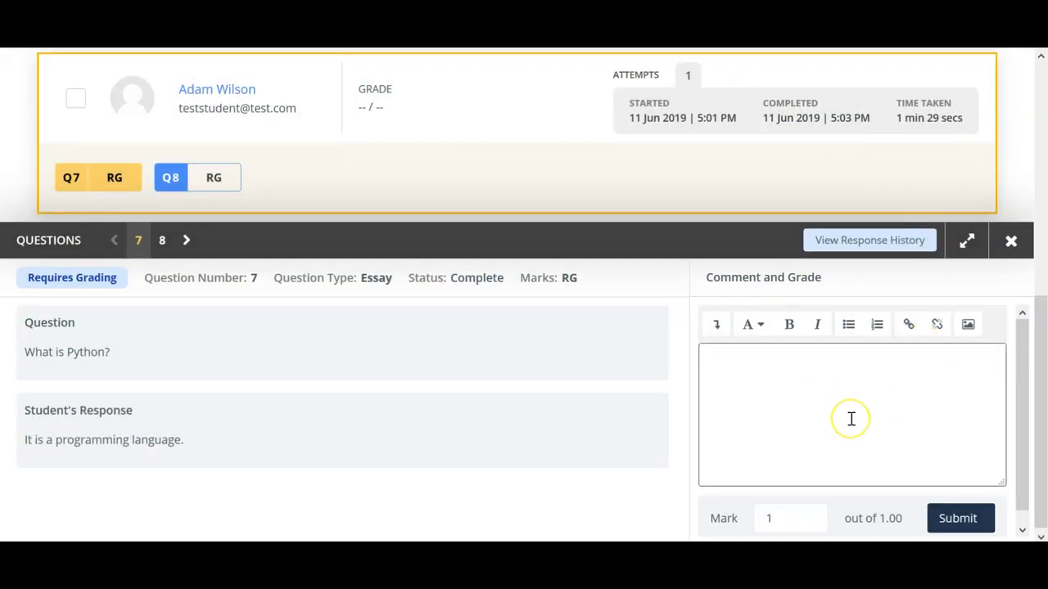
Step: Submit the Q7 mark of 1, close the Questions panel and return to the user list
{"action": "left_click", "coordinate": [941, 518]}
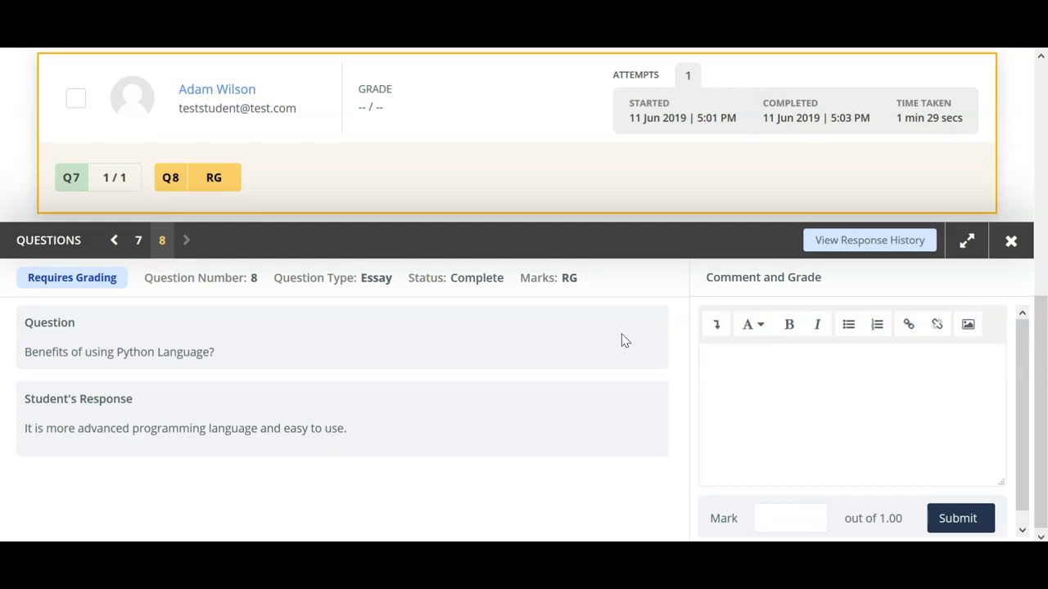
{"action": "left_click", "coordinate": [1025, 243]}
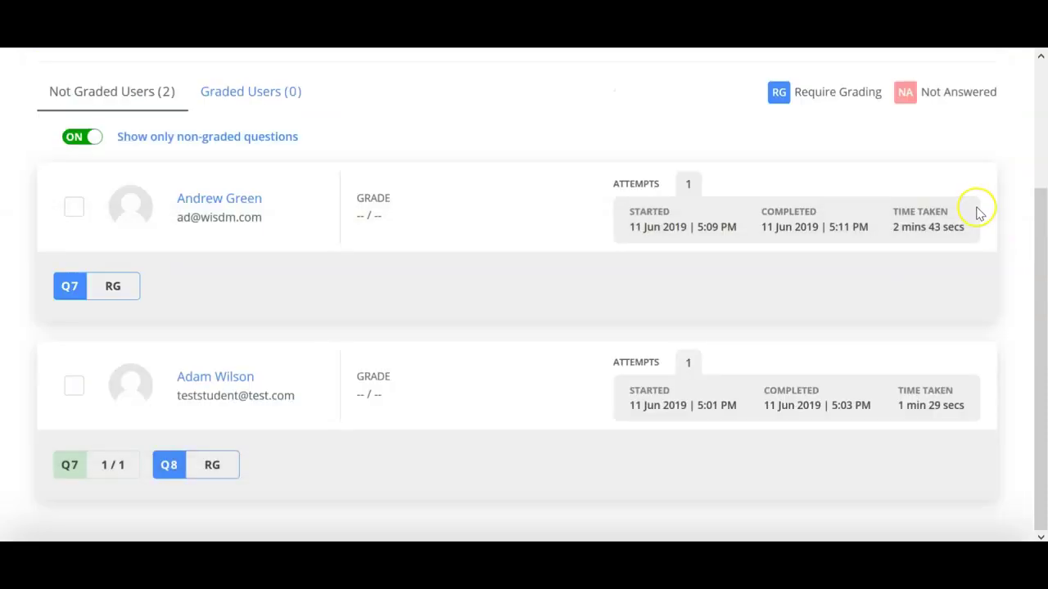
{"action": "scroll", "coordinate": [982, 214], "scroll_direction": "up", "scroll_amount": 2}
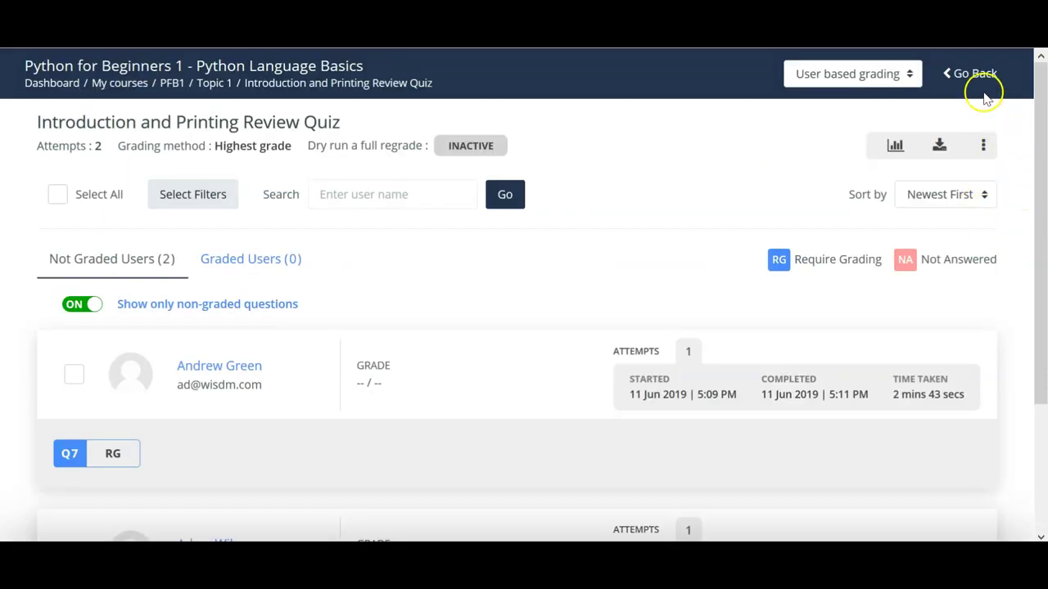
{"action": "scroll", "coordinate": [991, 179], "scroll_direction": "down", "scroll_amount": 2}
{"action": "scroll", "coordinate": [990, 181], "scroll_direction": "up", "scroll_amount": 2}
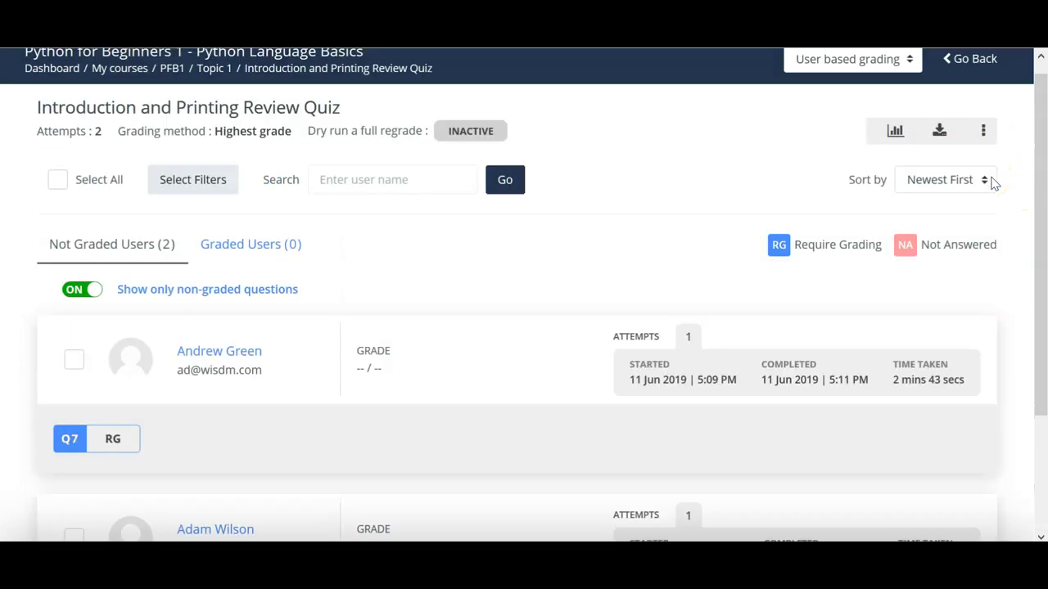
Step: Go back to the dashboard and open the English B2 Course from My courses
{"action": "left_click", "coordinate": [968, 74]}
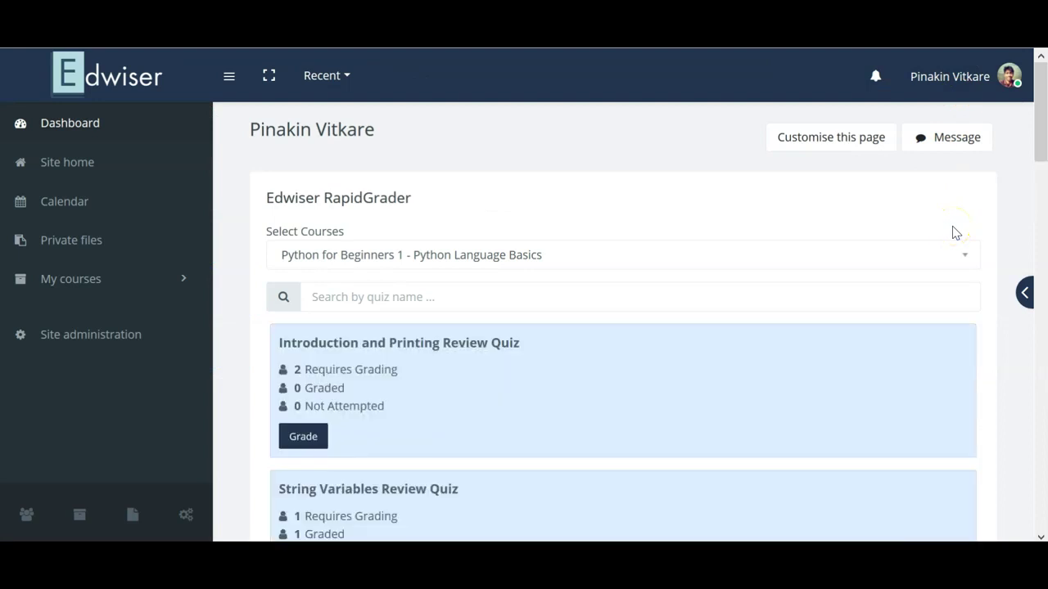
{"action": "scroll", "coordinate": [952, 229], "scroll_direction": "down", "scroll_amount": 1}
{"action": "scroll", "coordinate": [951, 230], "scroll_direction": "up", "scroll_amount": 1}
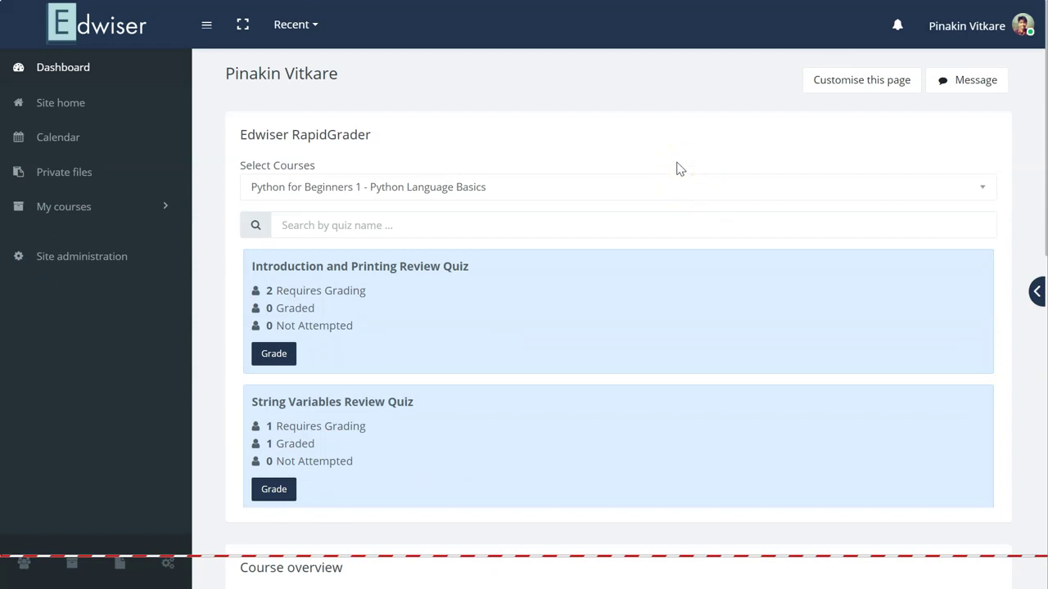
{"action": "left_click", "coordinate": [153, 215]}
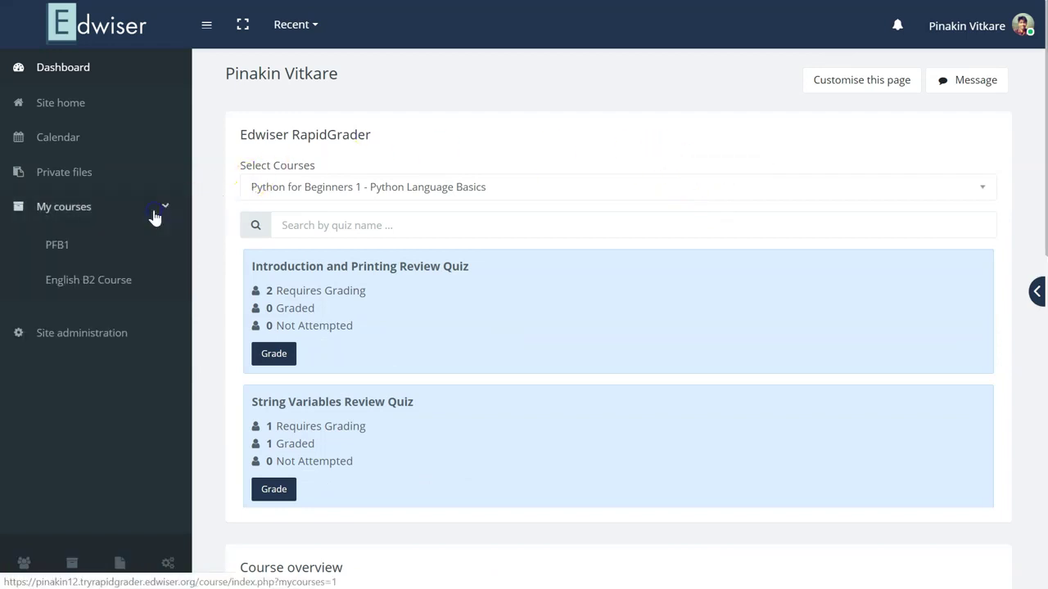
{"action": "left_click", "coordinate": [113, 291]}
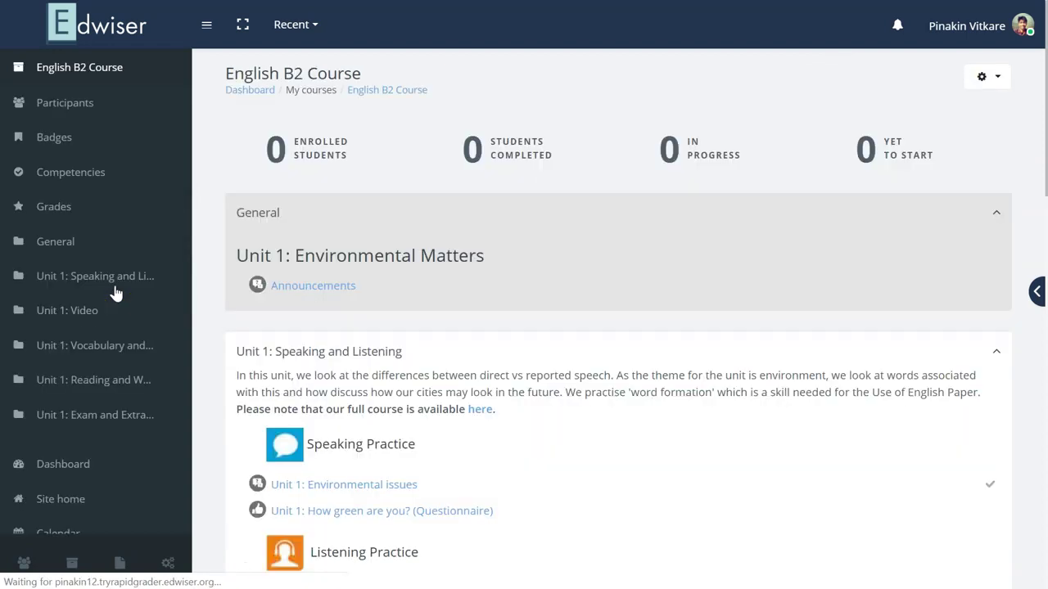
{"action": "left_click", "coordinate": [226, 256]}
Step: Open the Unit 1: Grammar practice (reported speech) quiz and its attempts link
{"action": "scroll", "coordinate": [226, 250], "scroll_direction": "down", "scroll_amount": 2}
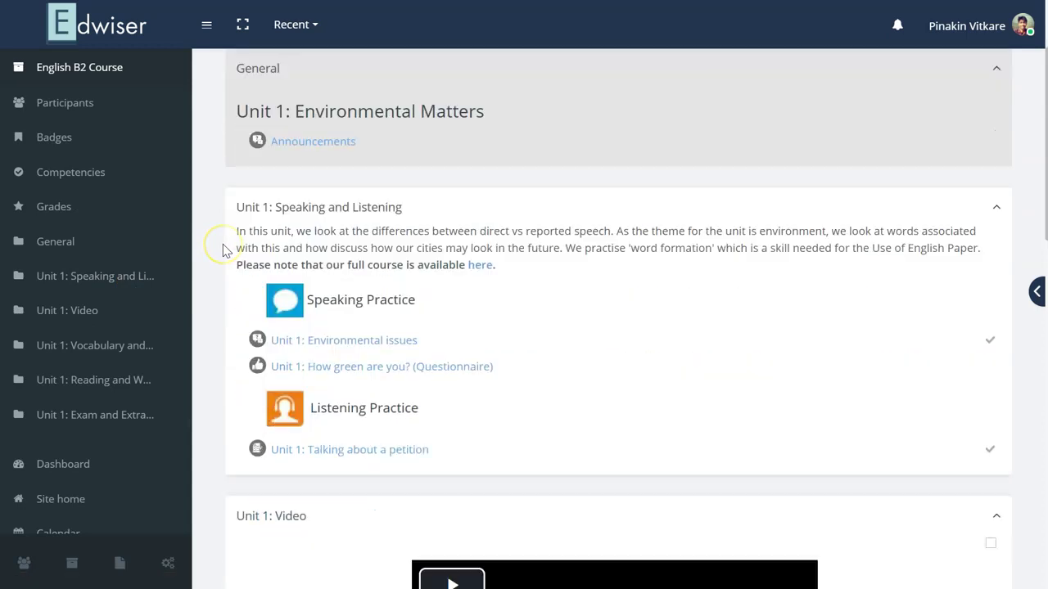
{"action": "scroll", "coordinate": [226, 249], "scroll_direction": "down", "scroll_amount": 10}
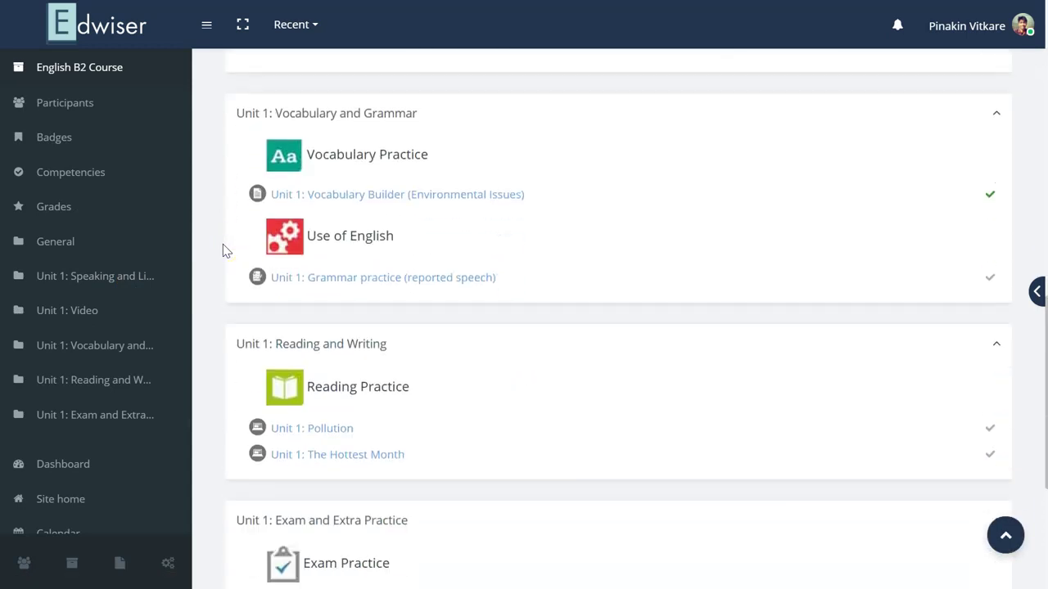
{"action": "left_click", "coordinate": [357, 281]}
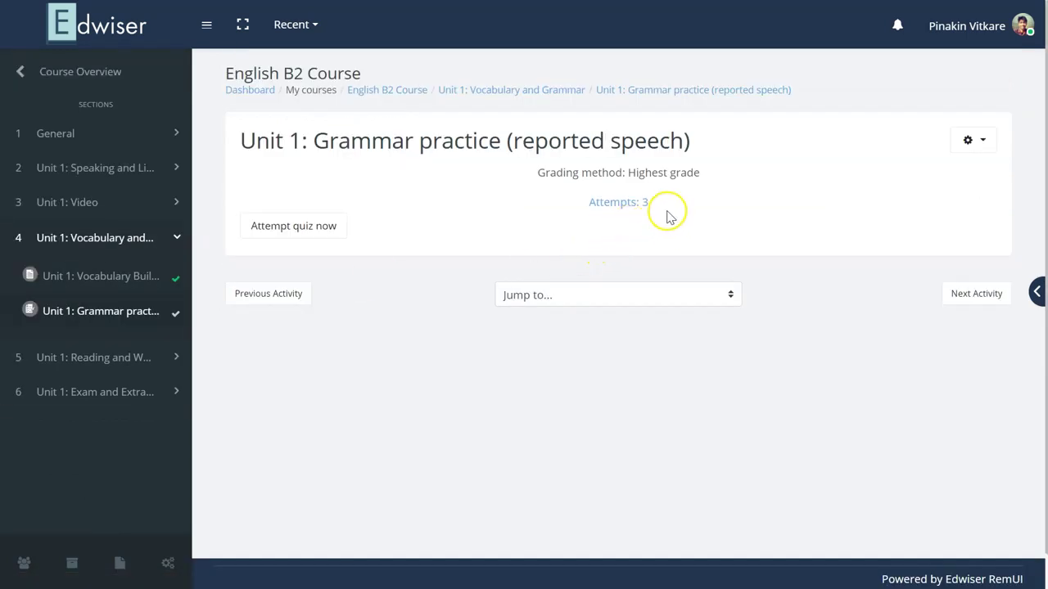
{"action": "left_click", "coordinate": [622, 210]}
Step: Open the 'Attempts: 3' report and view the table of three ungraded attempts
{"action": "left_click", "coordinate": [613, 209]}
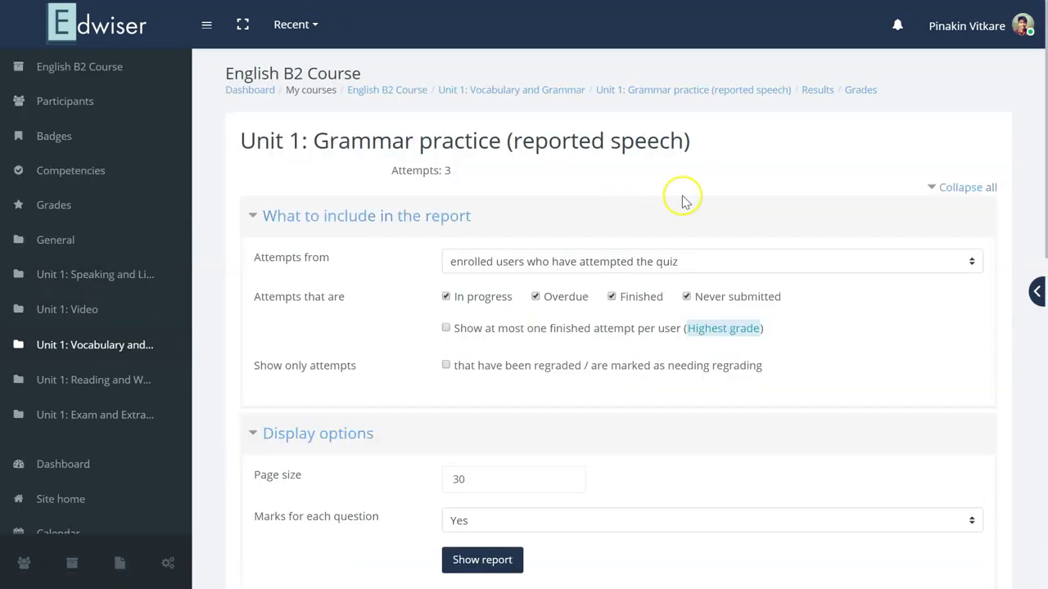
{"action": "scroll", "coordinate": [848, 189], "scroll_direction": "down", "scroll_amount": 2}
{"action": "scroll", "coordinate": [849, 188], "scroll_direction": "down", "scroll_amount": 7}
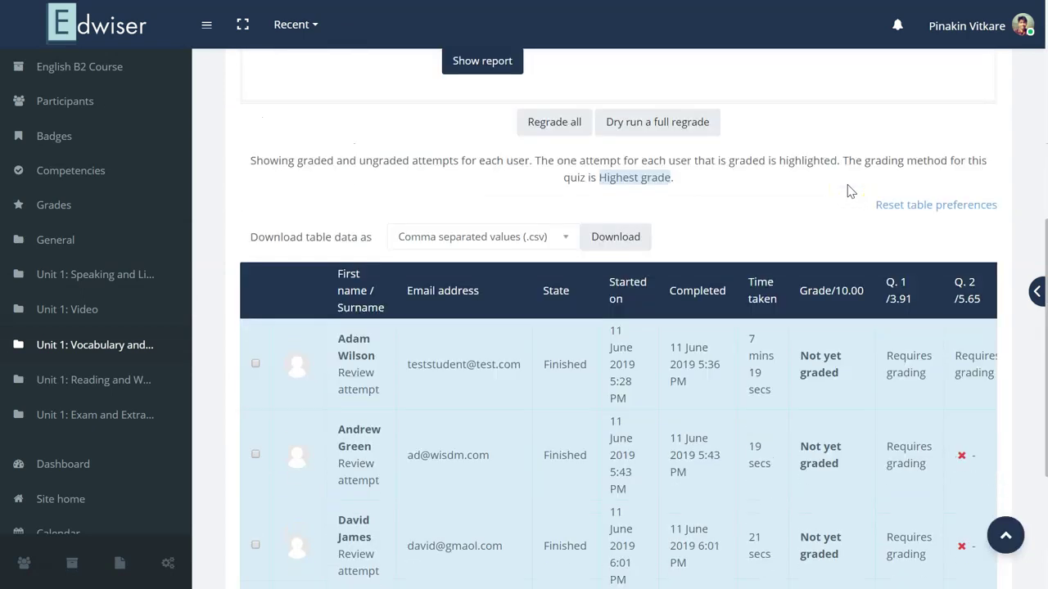
{"action": "scroll", "coordinate": [849, 189], "scroll_direction": "down", "scroll_amount": 2}
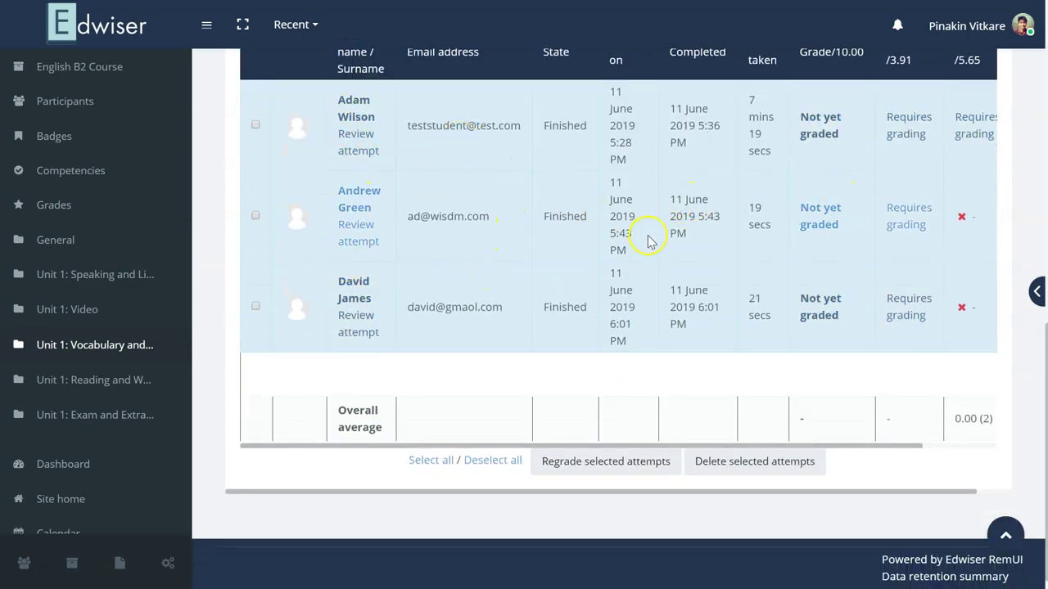
{"action": "scroll", "coordinate": [849, 79], "scroll_direction": "up", "scroll_amount": 1}
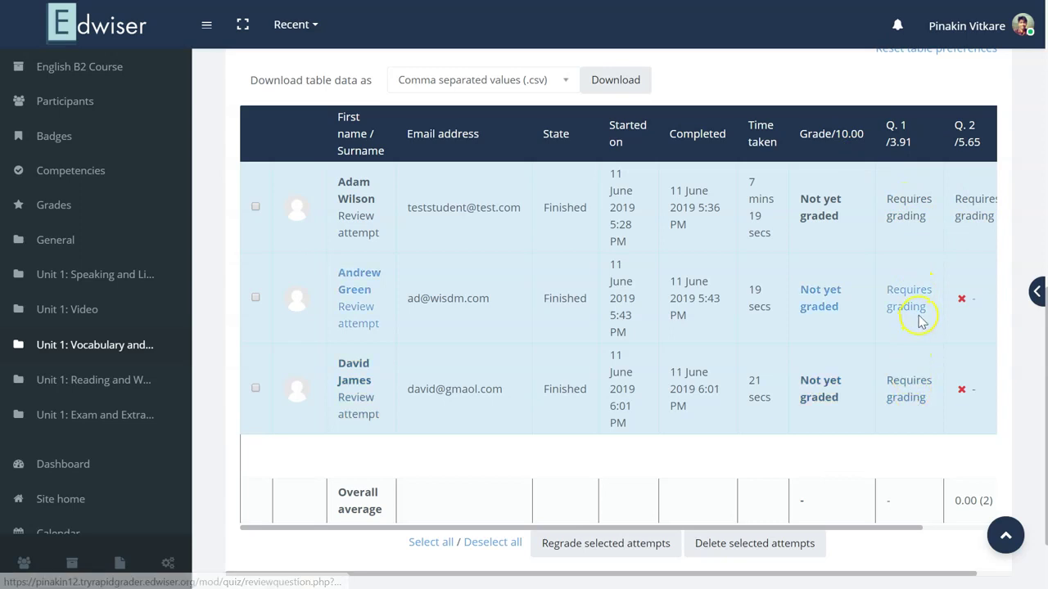
Step: Review the first student's Q.1 response, then choose 'Make comment or override mark'
{"action": "left_click", "coordinate": [897, 219]}
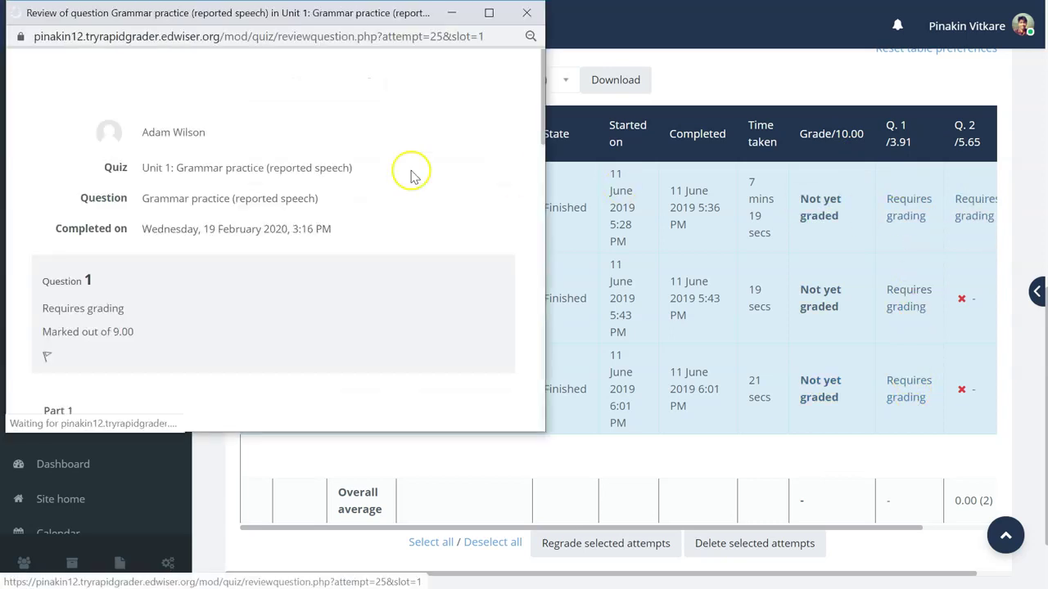
{"action": "scroll", "coordinate": [330, 150], "scroll_direction": "down", "scroll_amount": 2}
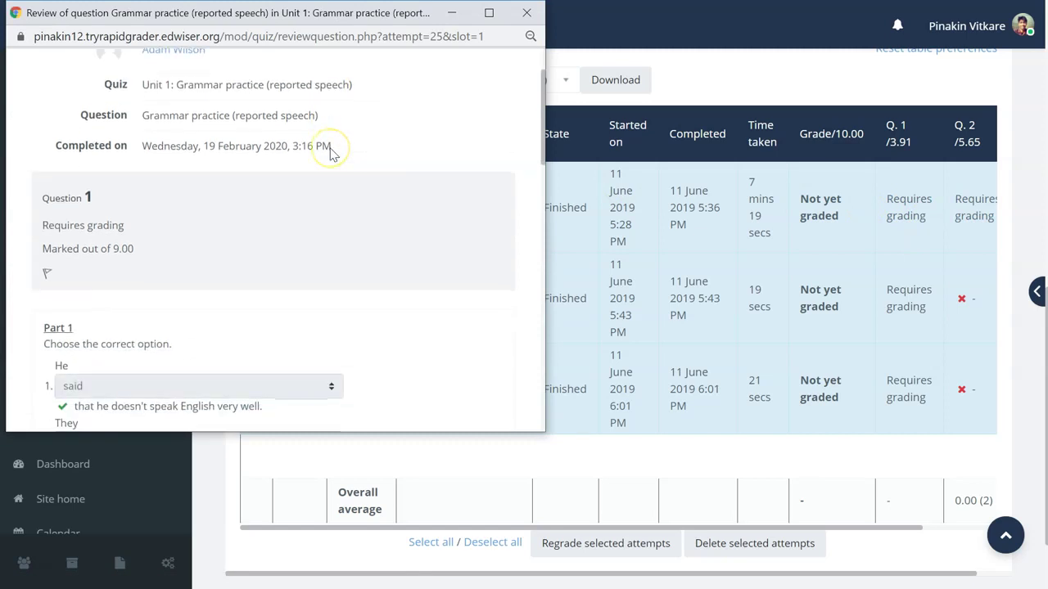
{"action": "scroll", "coordinate": [149, 156], "scroll_direction": "down", "scroll_amount": 2}
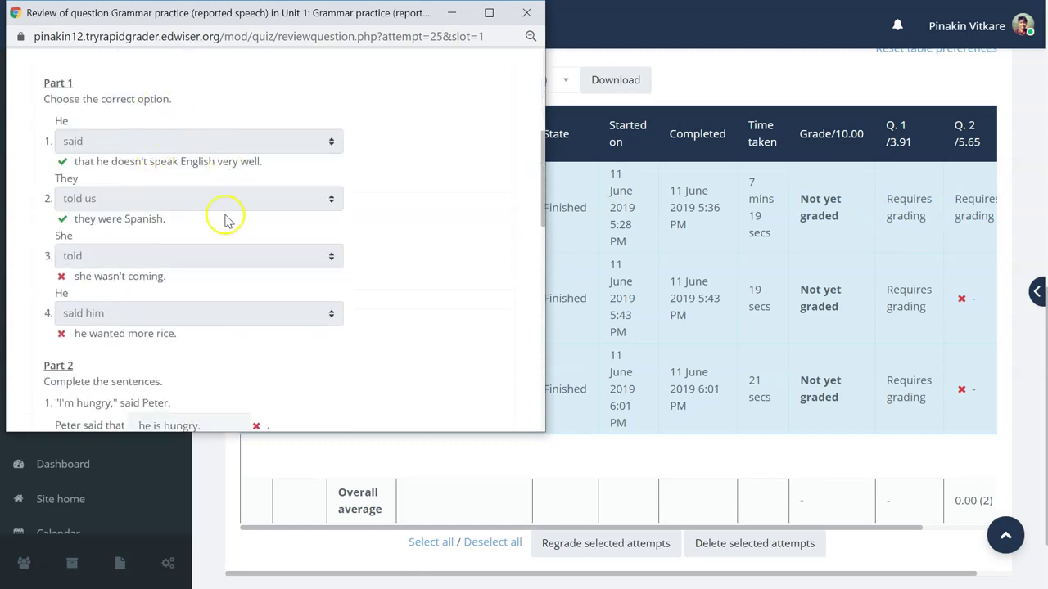
{"action": "scroll", "coordinate": [227, 217], "scroll_direction": "down", "scroll_amount": 3}
{"action": "mouse_move", "coordinate": [223, 239]}
{"action": "scroll", "coordinate": [229, 225], "scroll_direction": "down", "scroll_amount": 4}
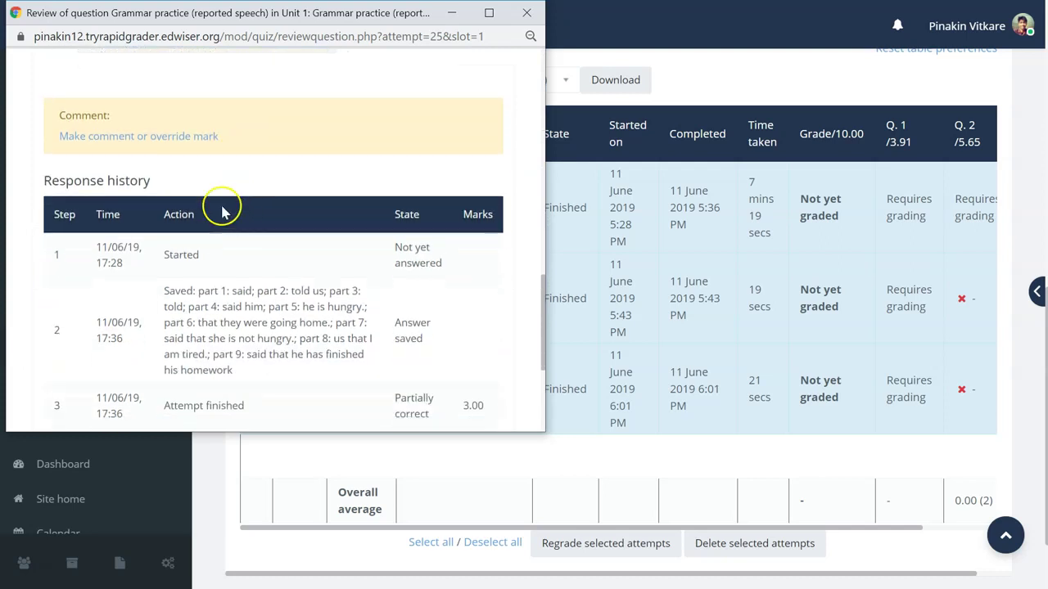
{"action": "left_click", "coordinate": [106, 138]}
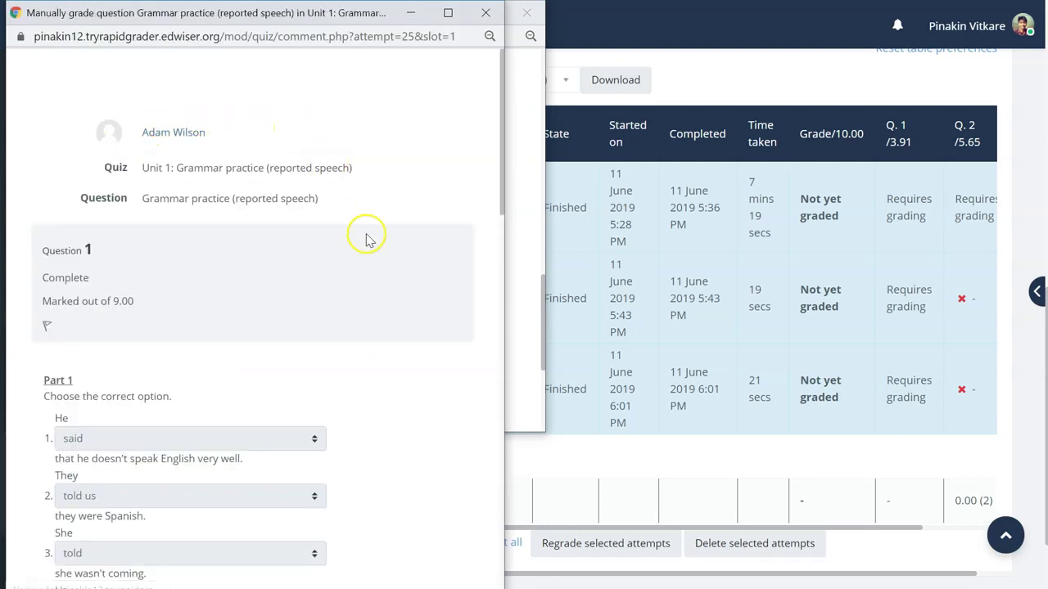
Step: Mark Question 1 as 6 out of 9 with the comment 'Feedback' and save
{"action": "scroll", "coordinate": [366, 239], "scroll_direction": "down", "scroll_amount": 10}
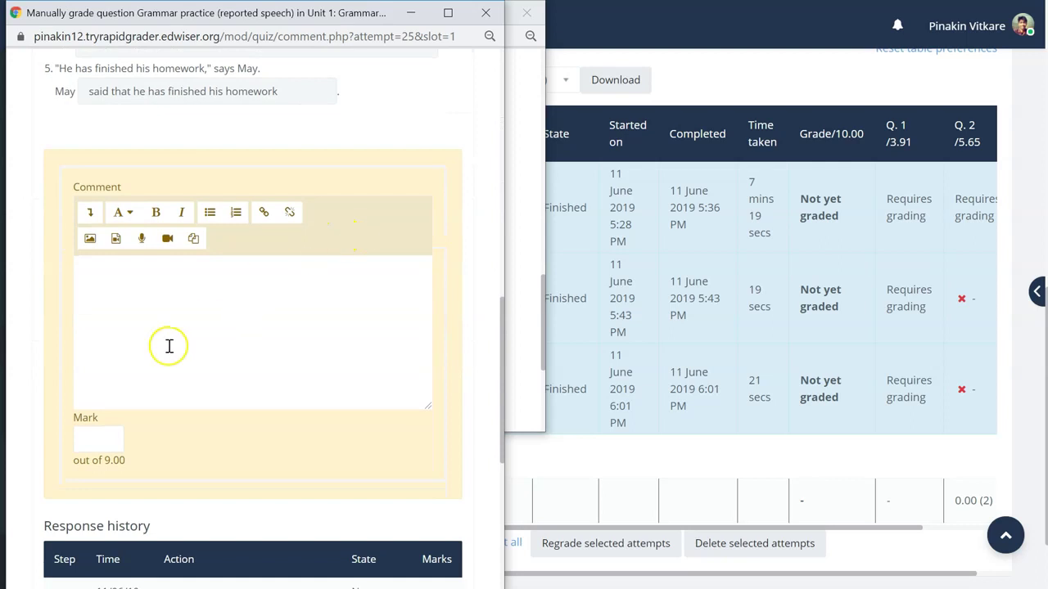
{"action": "left_click", "coordinate": [118, 438]}
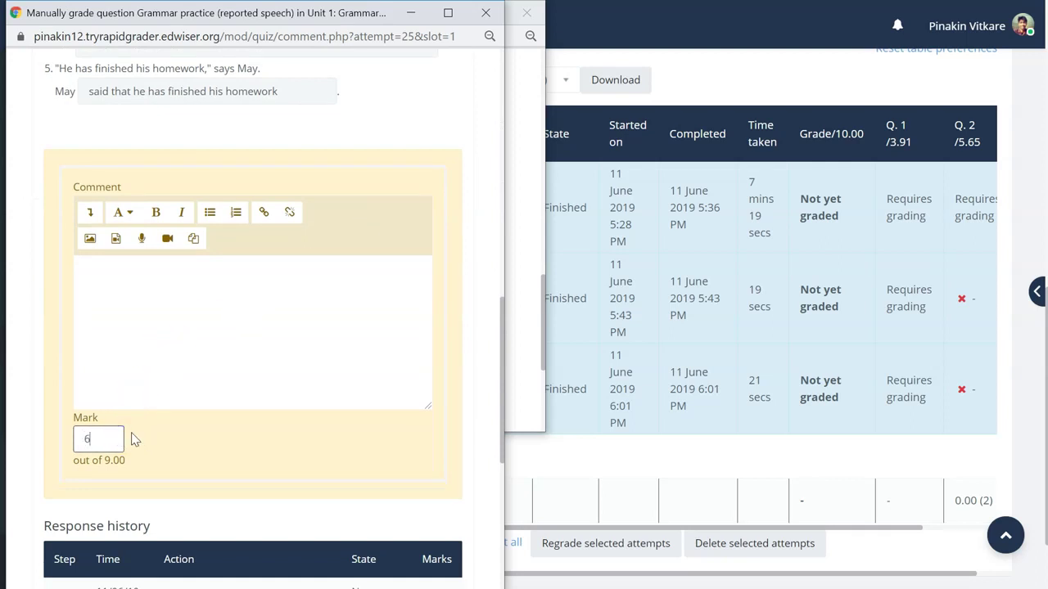
{"action": "left_click", "coordinate": [169, 375]}
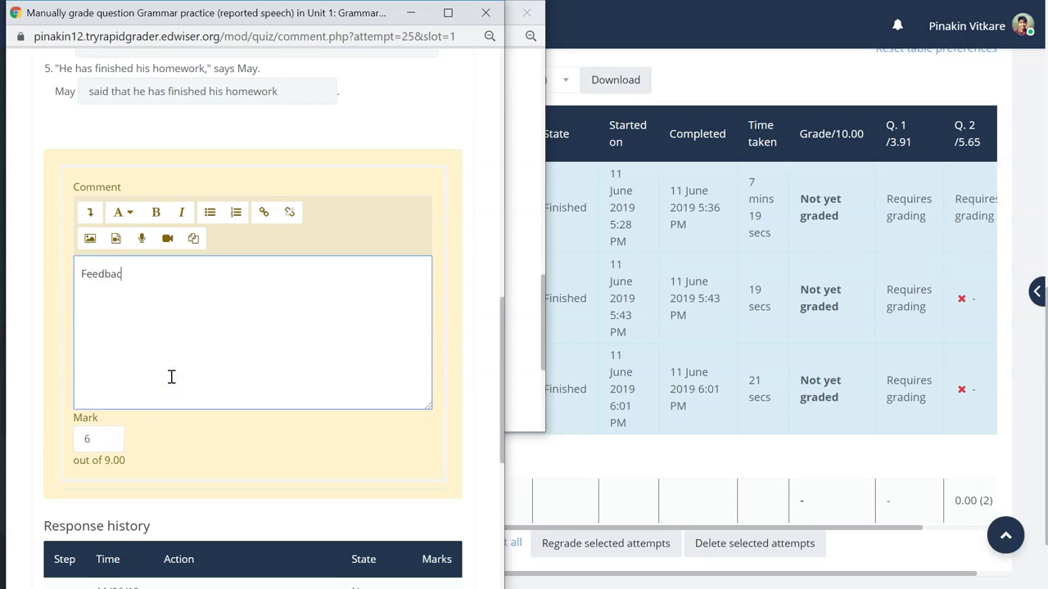
{"action": "scroll", "coordinate": [171, 377], "scroll_direction": "down", "scroll_amount": 5}
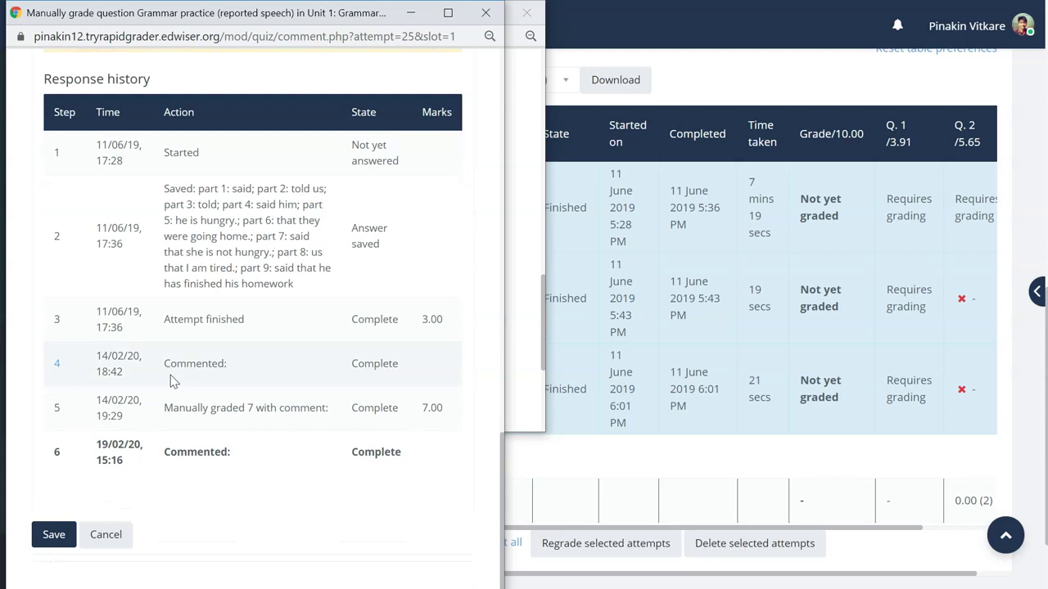
{"action": "left_click", "coordinate": [52, 535]}
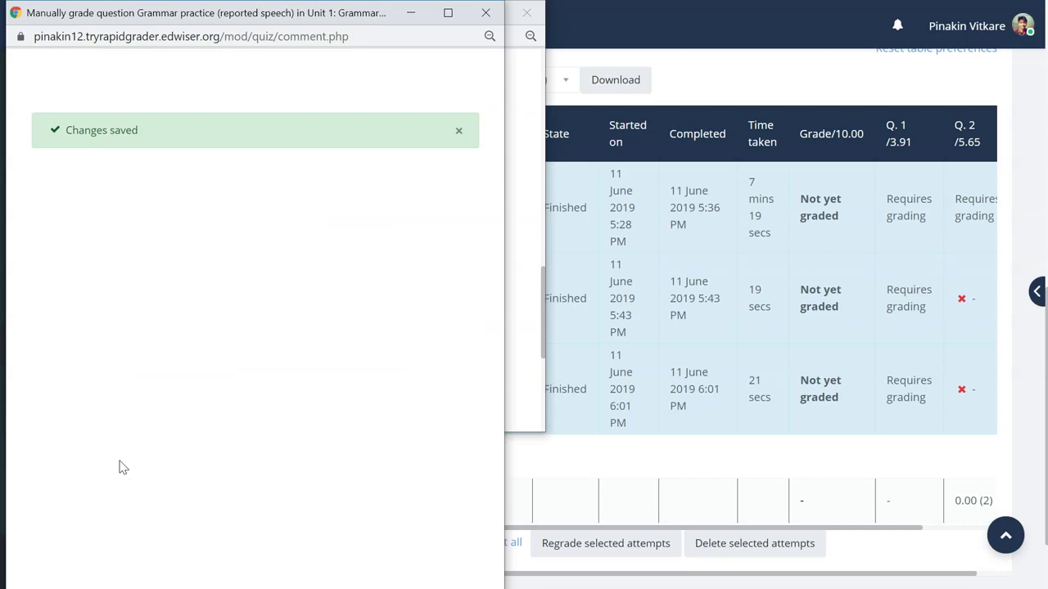
Step: Scroll to the response history and close the question review window
{"action": "scroll", "coordinate": [140, 368], "scroll_direction": "down", "scroll_amount": 4}
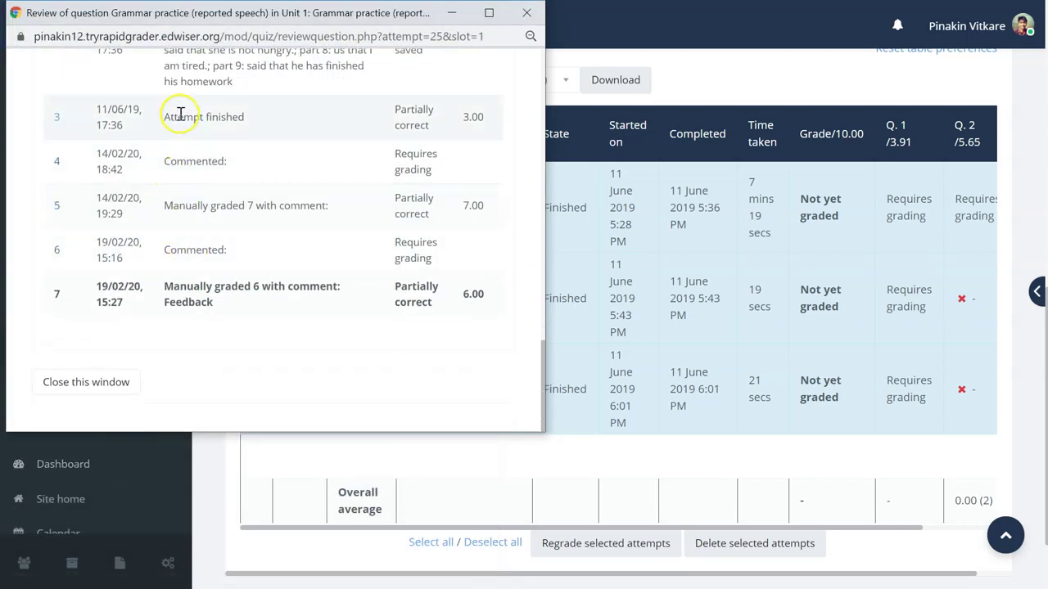
{"action": "left_click", "coordinate": [131, 382]}
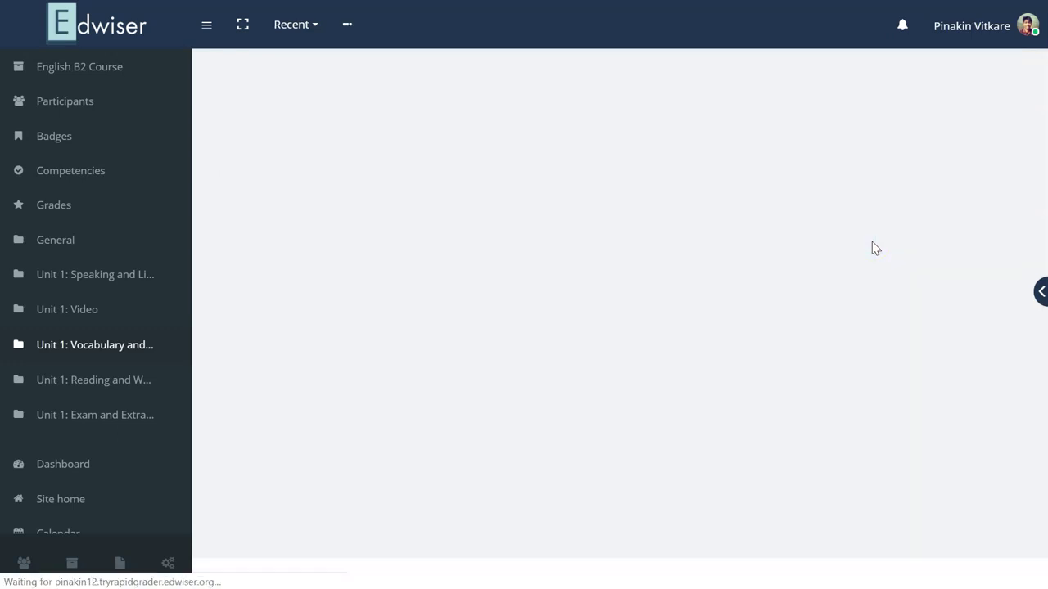
Step: Confirm the first student's Q.1 score now reads 2.61 in the attempts report
{"action": "scroll", "coordinate": [872, 241], "scroll_direction": "up", "scroll_amount": 1}
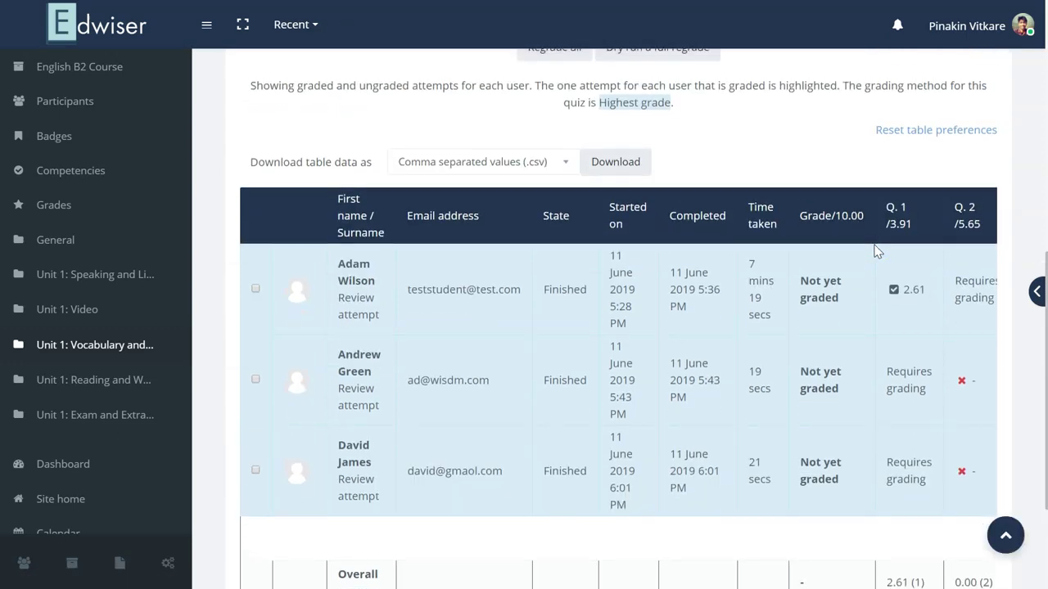
{"action": "left_click_drag", "start_coordinate": [938, 292], "coordinate": [905, 289]}
{"action": "left_click", "coordinate": [927, 313]}
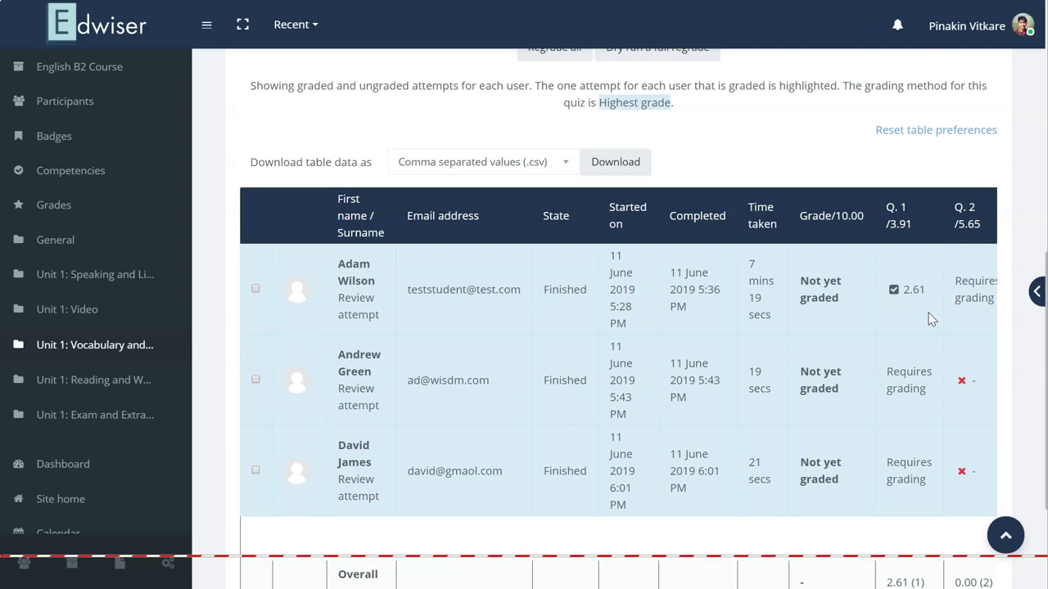
{"action": "scroll", "coordinate": [930, 317], "scroll_direction": "down", "scroll_amount": 1}
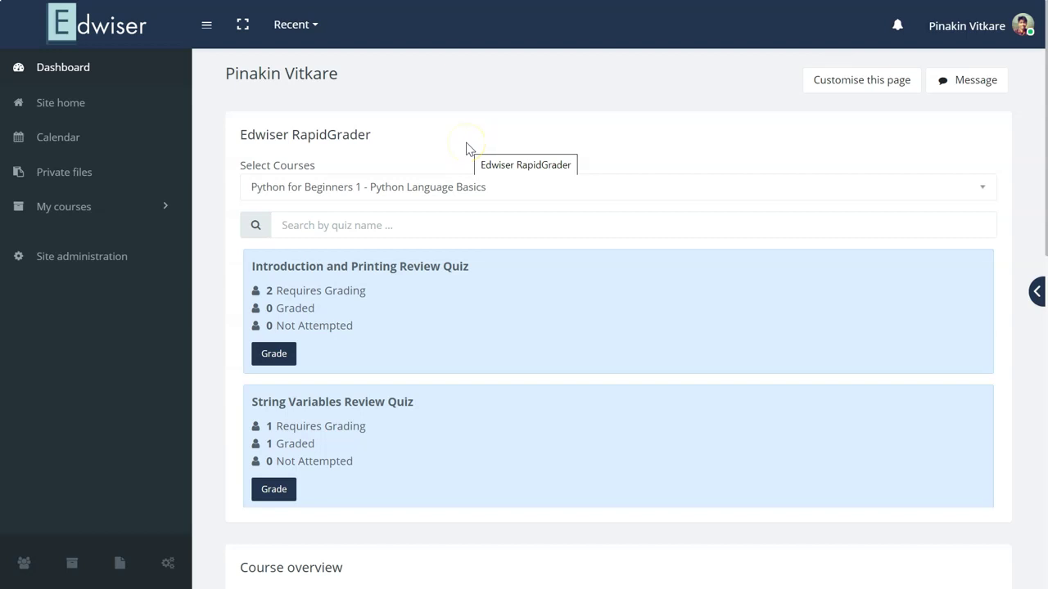
{"action": "left_click_drag", "start_coordinate": [466, 147], "coordinate": [210, 124]}
{"action": "left_click", "coordinate": [477, 136]}
{"action": "left_click", "coordinate": [382, 137]}
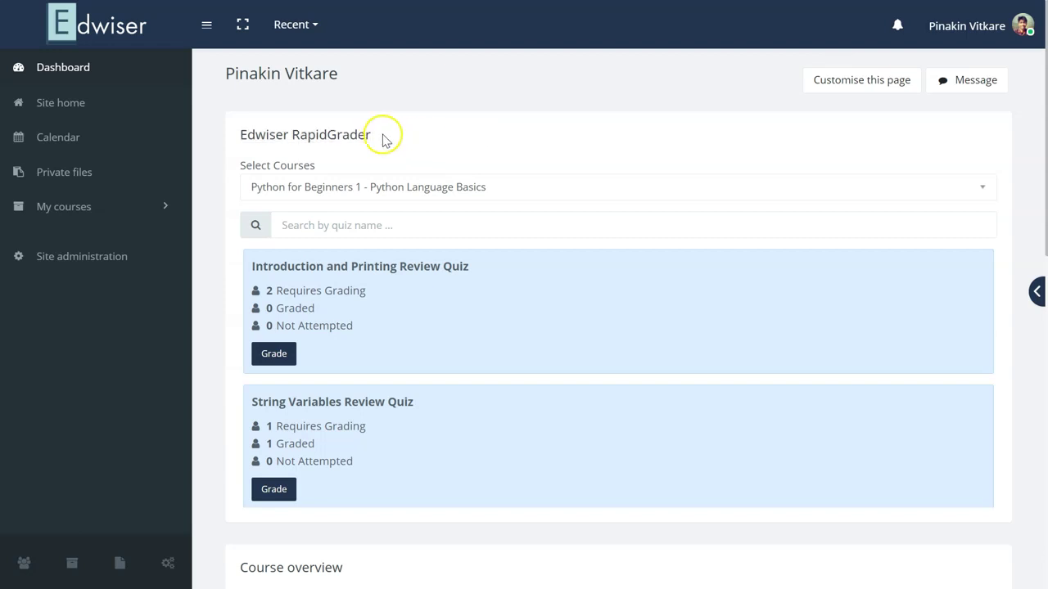
{"action": "triple_click", "coordinate": [380, 138]}
{"action": "right_click", "coordinate": [382, 140]}
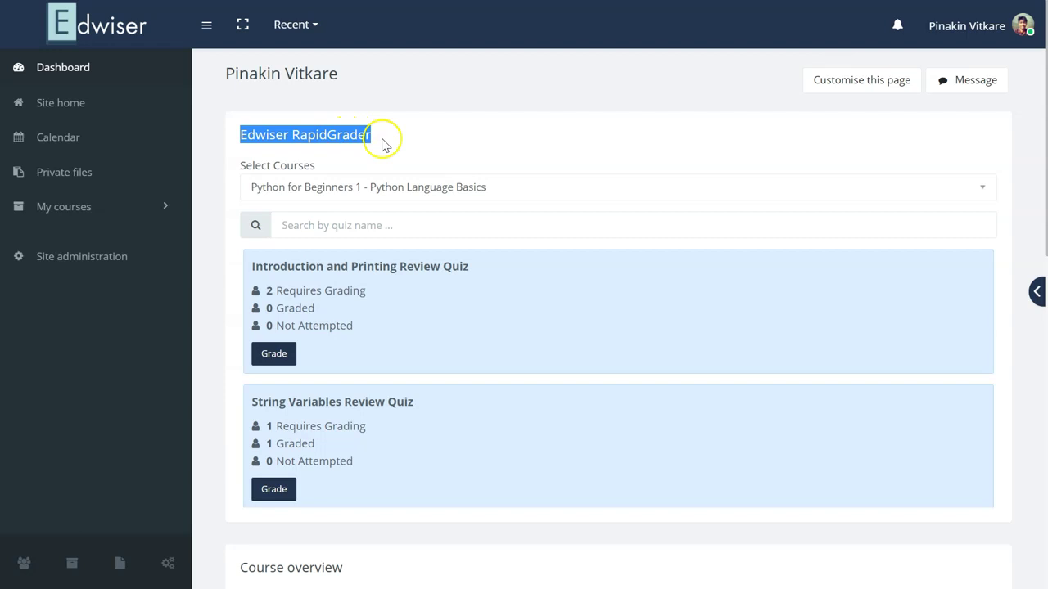